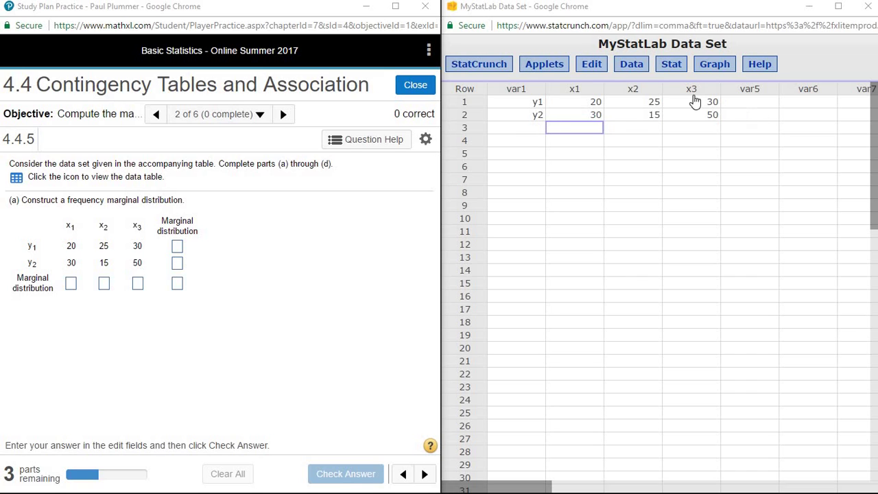
- Go to Stat > Tables > Contingency to reveal the With Data and With Summary choices
click(672, 68)
mouse_move(681, 112)
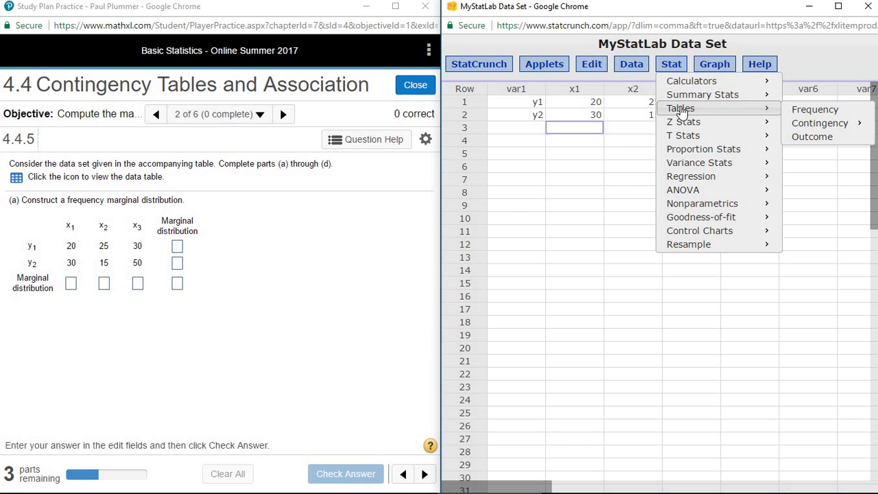
mouse_move(793, 131)
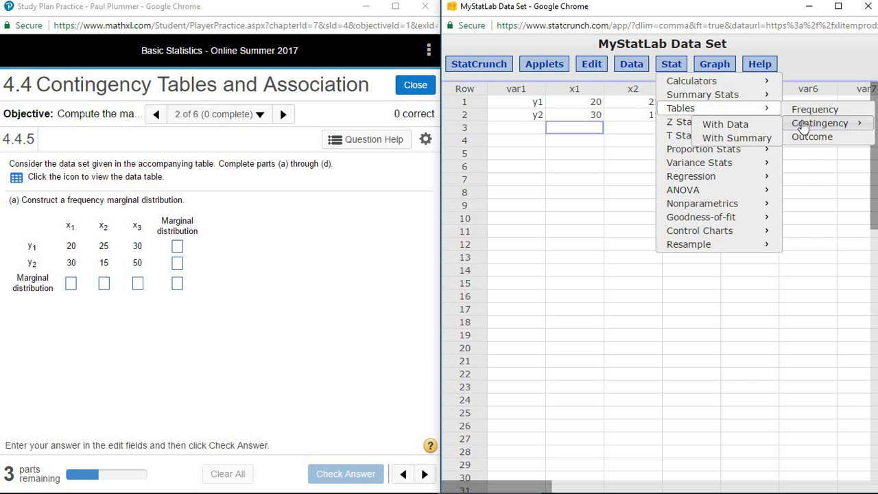
- Choose With Summary, select x1, x2 and x3 as count columns, and set var1 as row labels
click(741, 142)
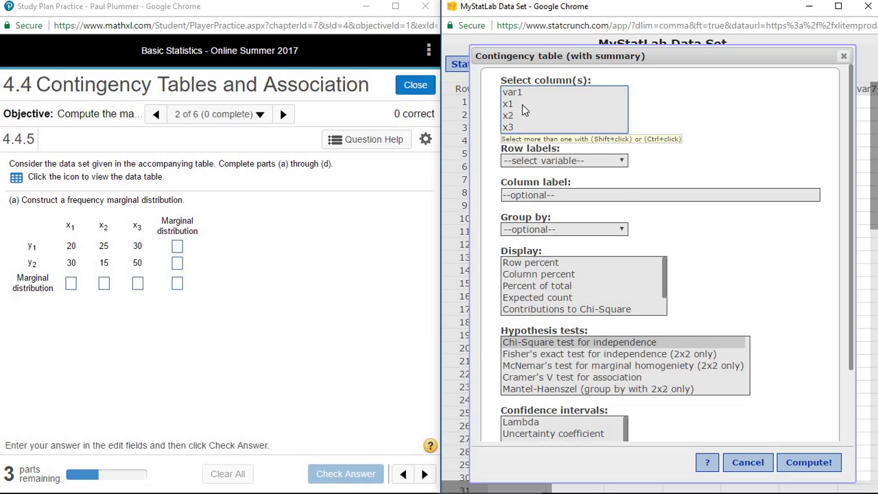
drag(509, 110, 509, 132)
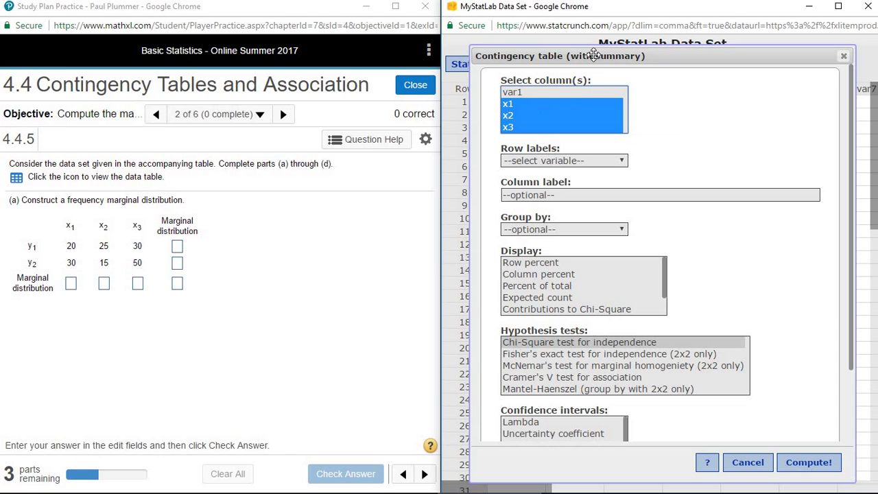
drag(595, 51, 638, 141)
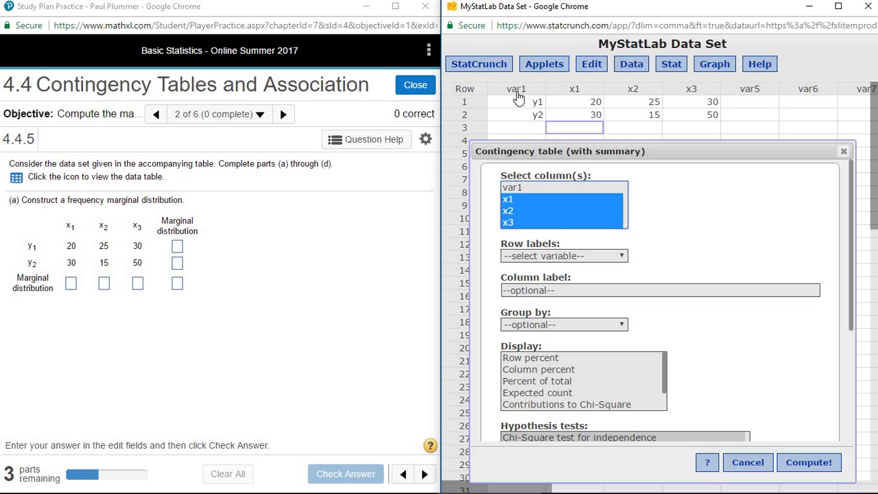
click(535, 258)
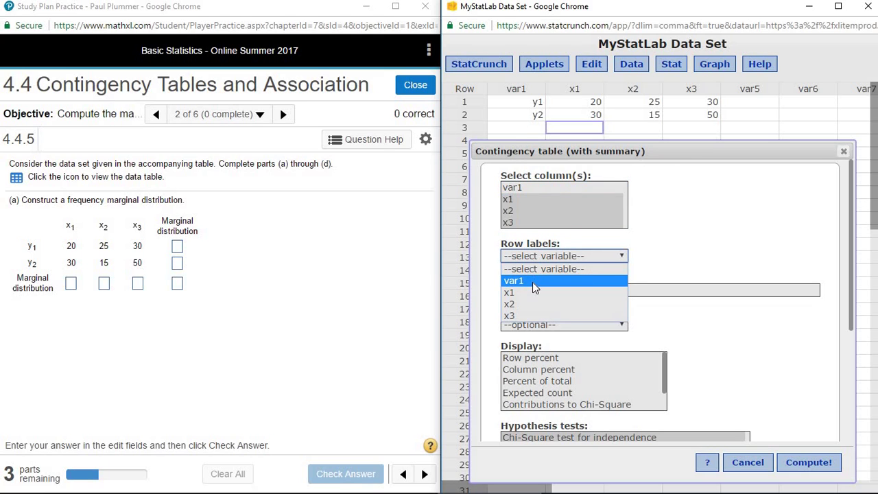
click(533, 282)
drag(658, 151, 647, 46)
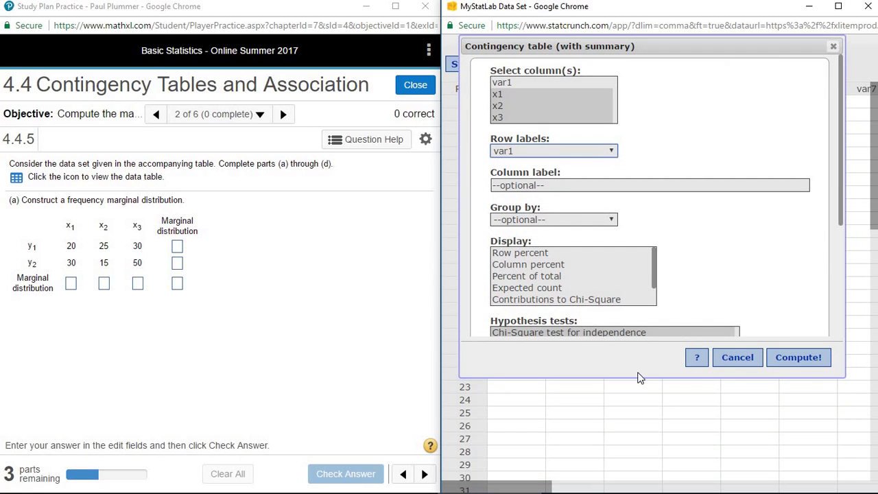
drag(641, 377, 631, 452)
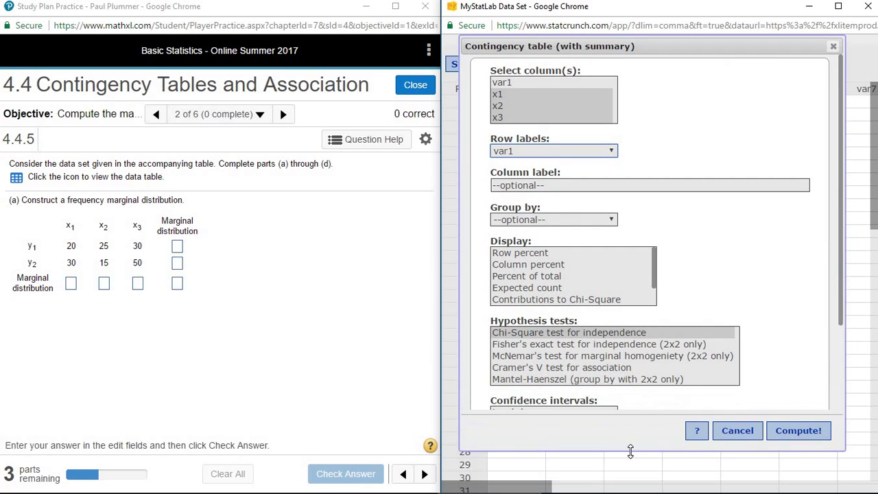
- Compute the counts table and widen it: row totals 75, 95; column totals 50, 40, 80; total 170
click(799, 431)
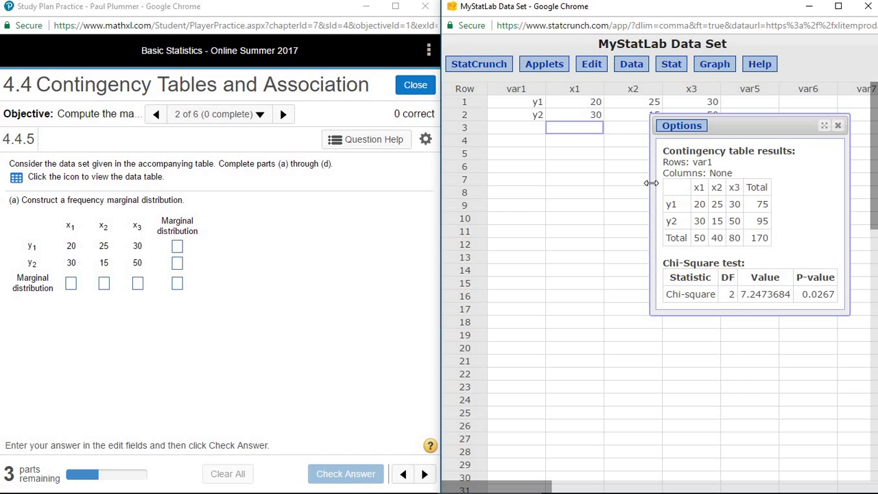
drag(650, 187, 629, 191)
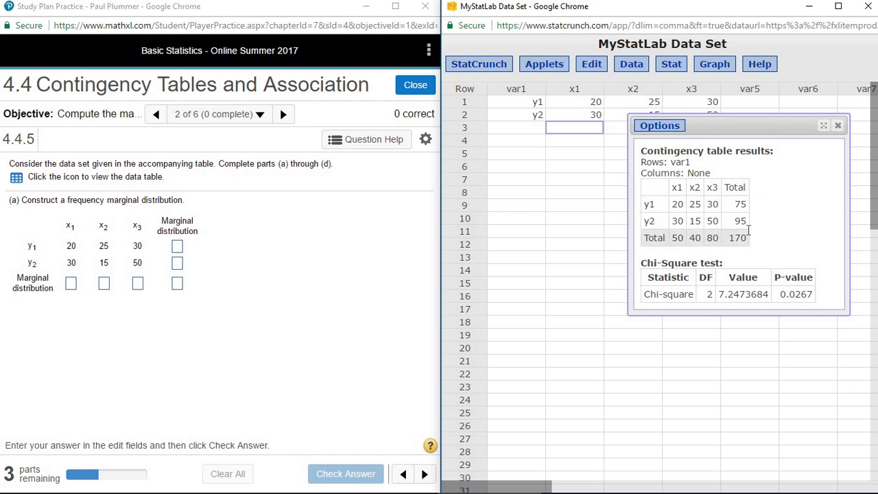
- Enter part (a) marginal frequencies 75, 95, 50, 40, 80 and 170, then check the answer
click(177, 245)
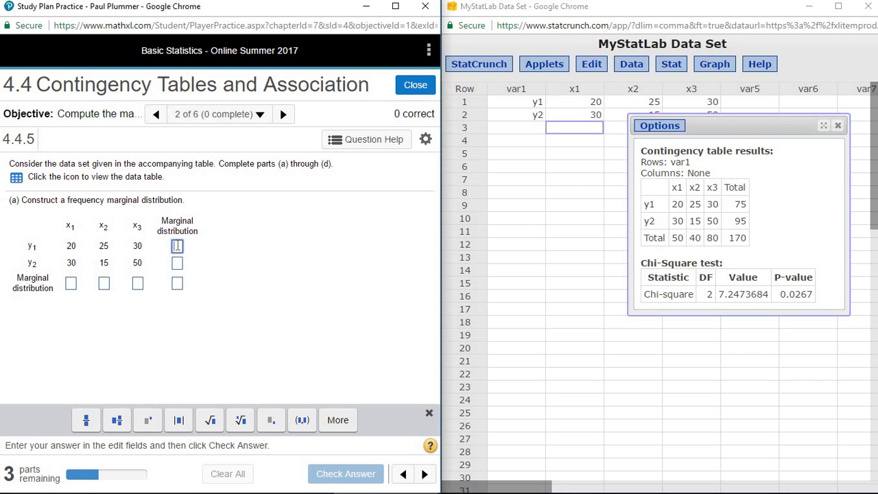
text(75)
key(Tab)
text(95)
key(Tab)
text(50)
key(Tab)
text(40)
key(Tab)
text(80)
key(Tab)
text(170)
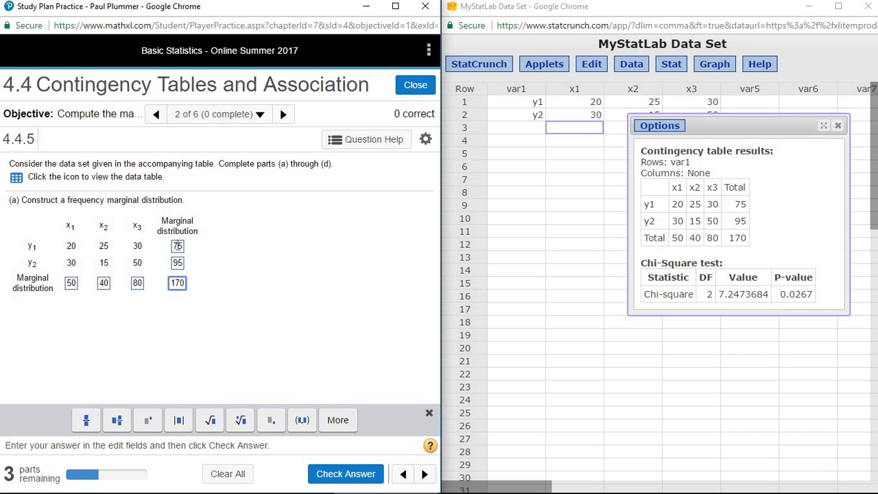
key(Return)
key(Return)
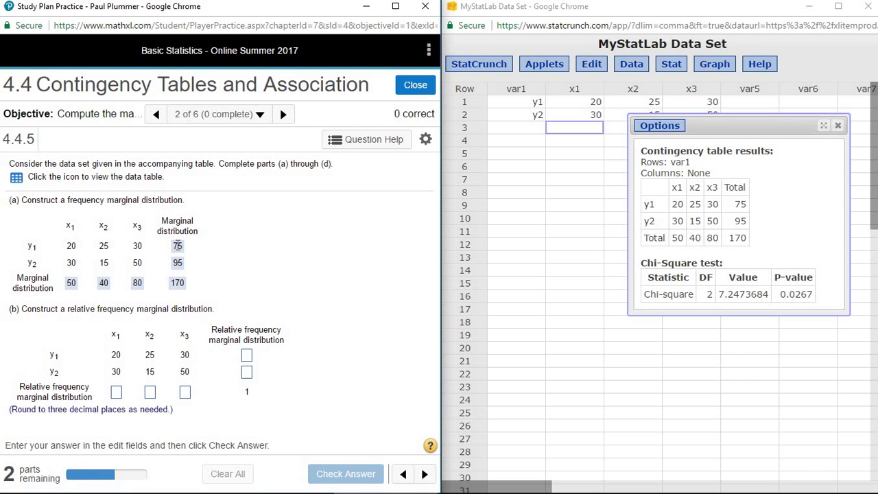
- Edit the table to also display Percent of total and recompute (rows 44.12%, 55.88%)
click(659, 127)
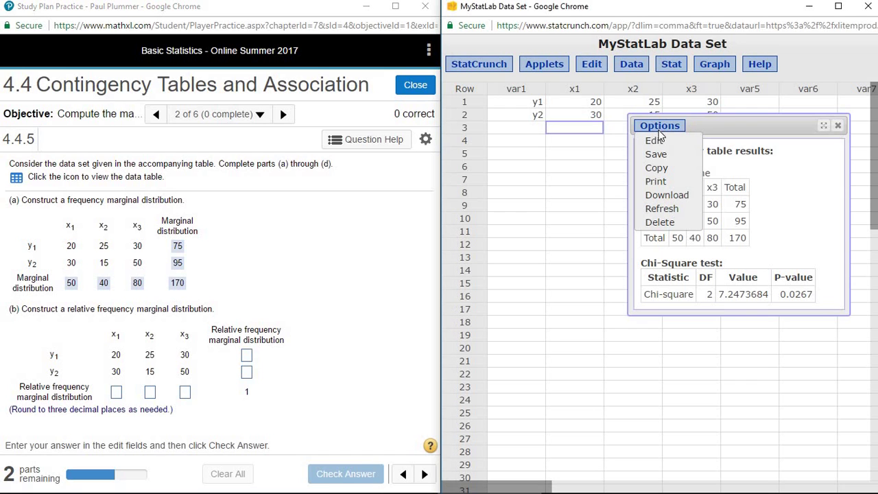
click(656, 141)
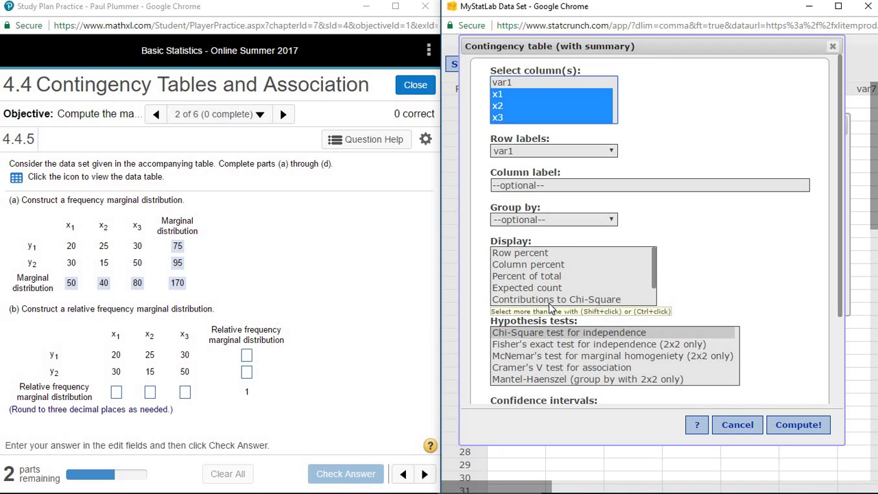
click(519, 278)
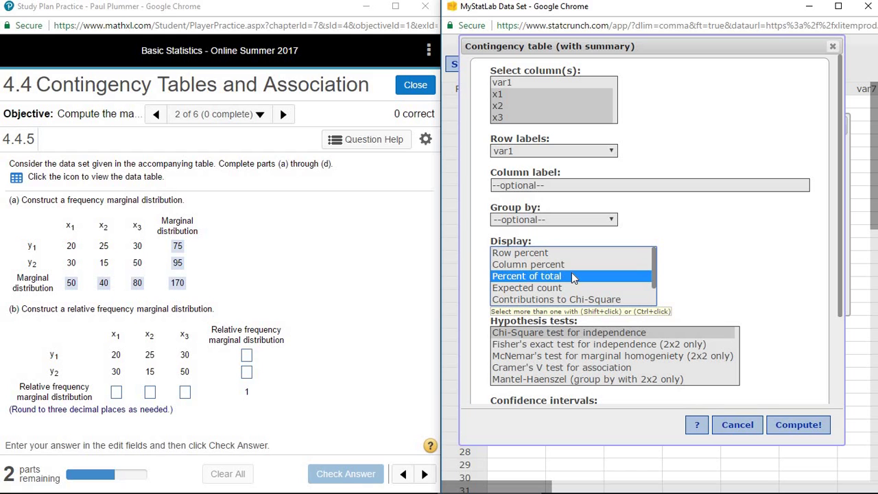
click(799, 426)
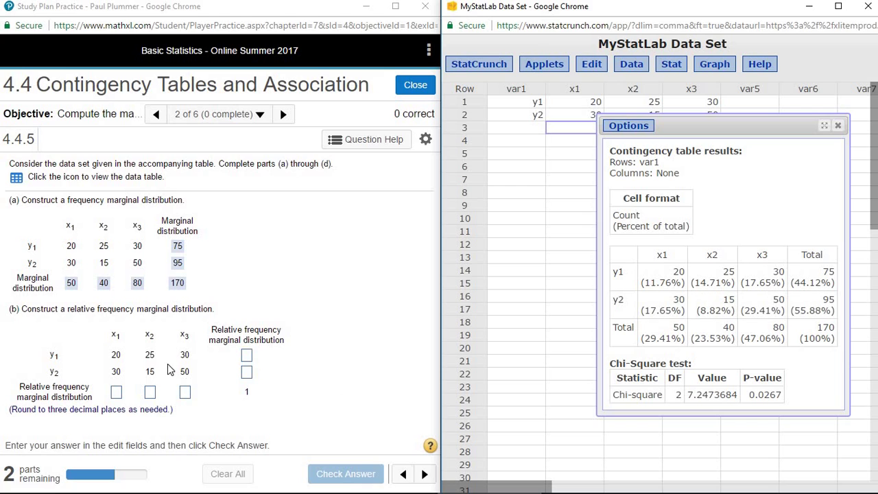
- Enter part (b) relative frequencies .441, .559, .294, .235, .471, then check the answer
click(246, 358)
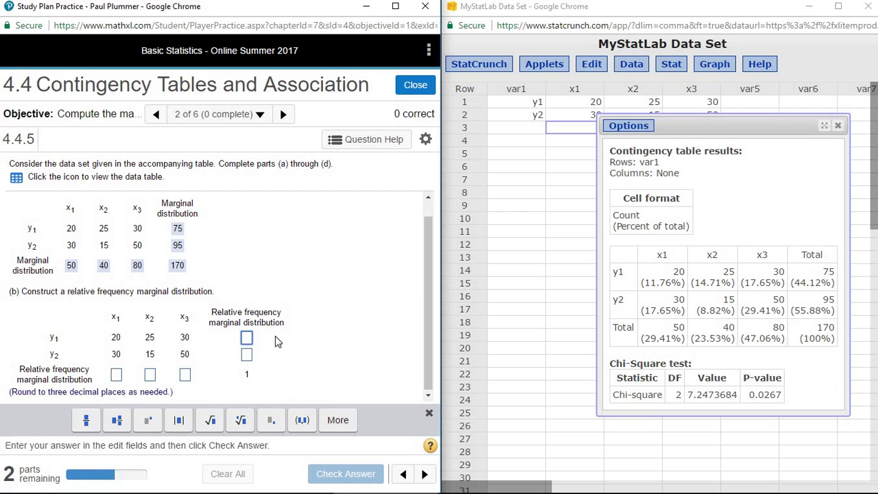
text(.441)
key(Tab)
text(.559)
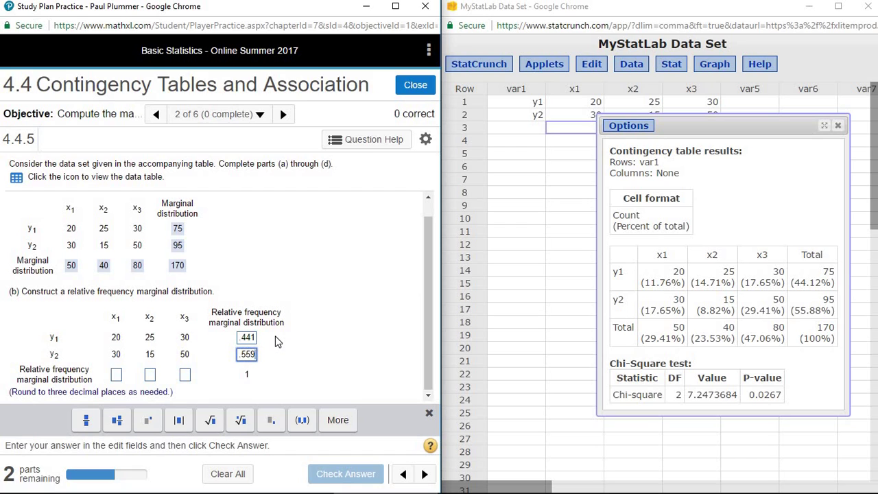
key(Tab)
text(.294)
key(Tab)
text(.)
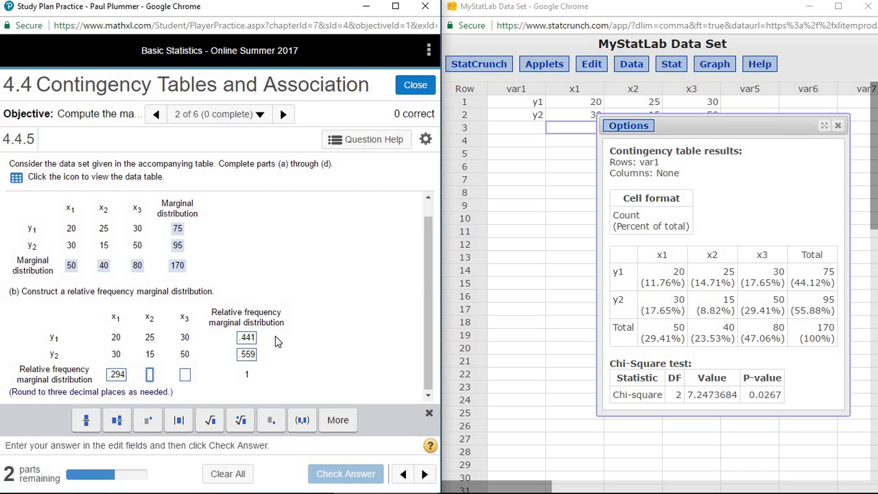
text(235)
key(Tab)
text(.471)
key(Return)
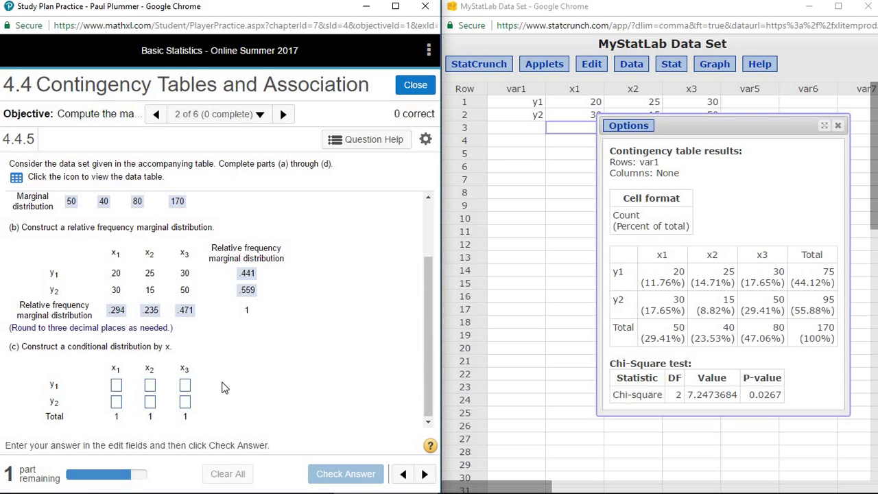
- Edit the table to display Column percent instead and recompute (y1: 40%, 62.5%, 37.5%)
click(630, 129)
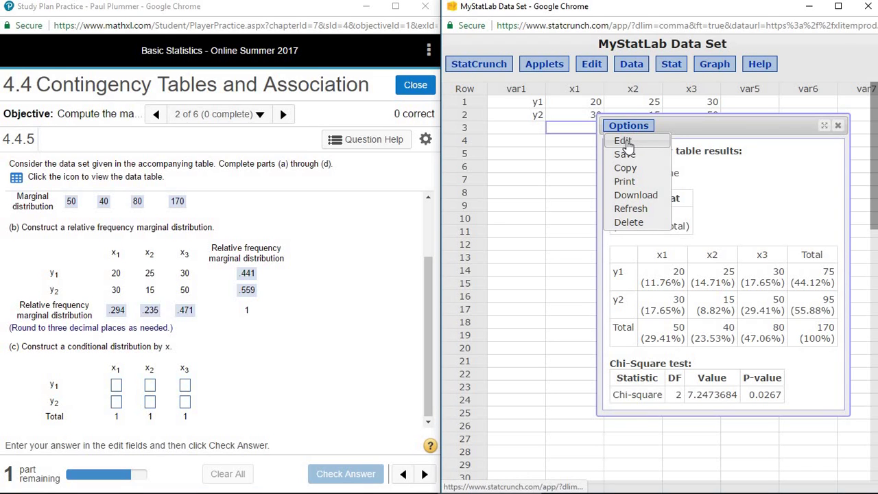
click(623, 141)
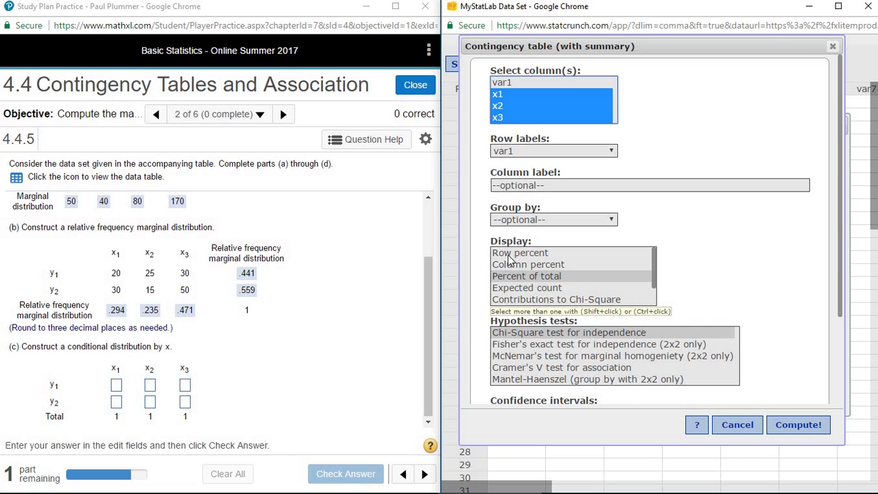
click(553, 268)
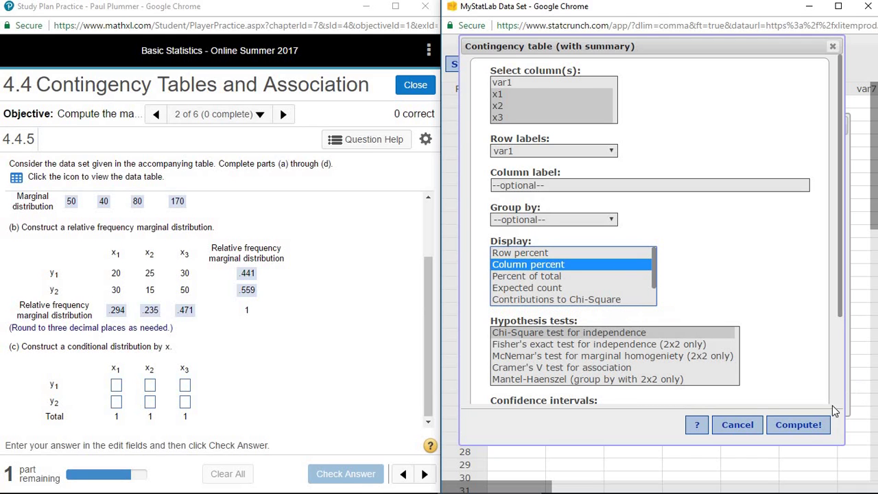
click(799, 425)
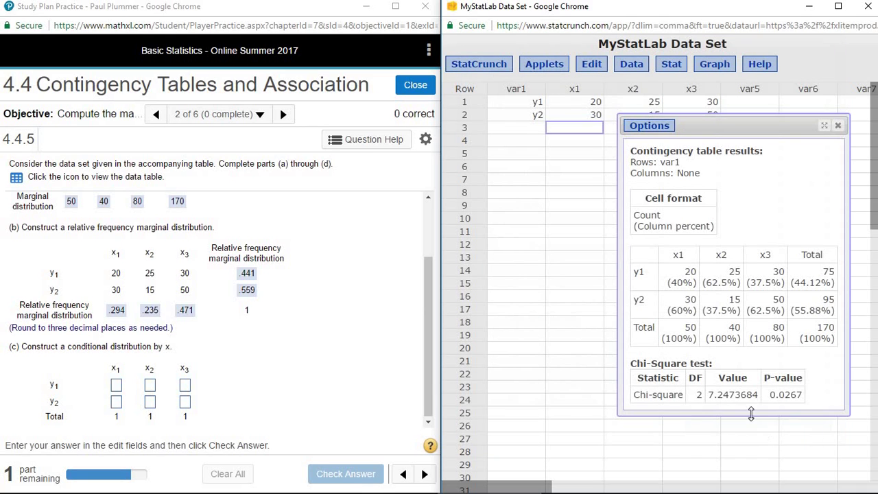